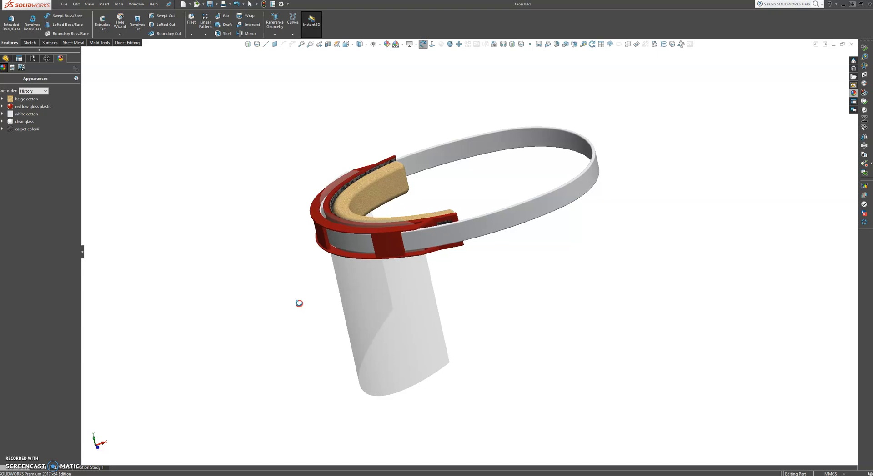
middle_drag(299, 303, 293, 323)
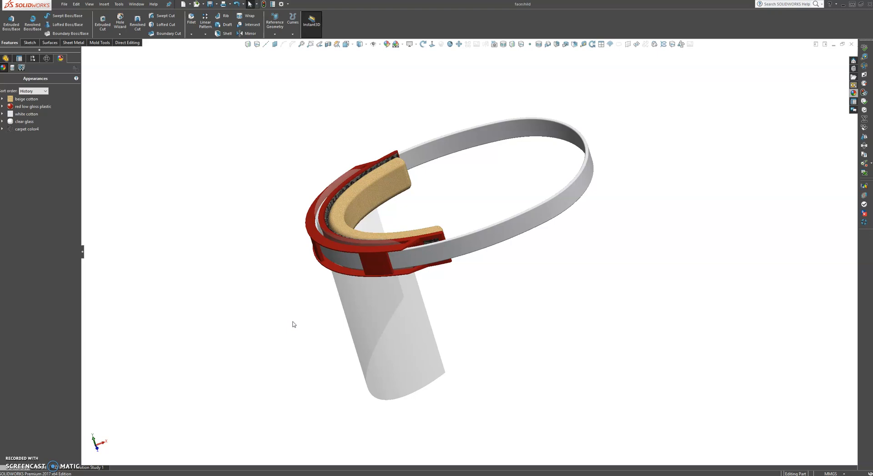
click(288, 318)
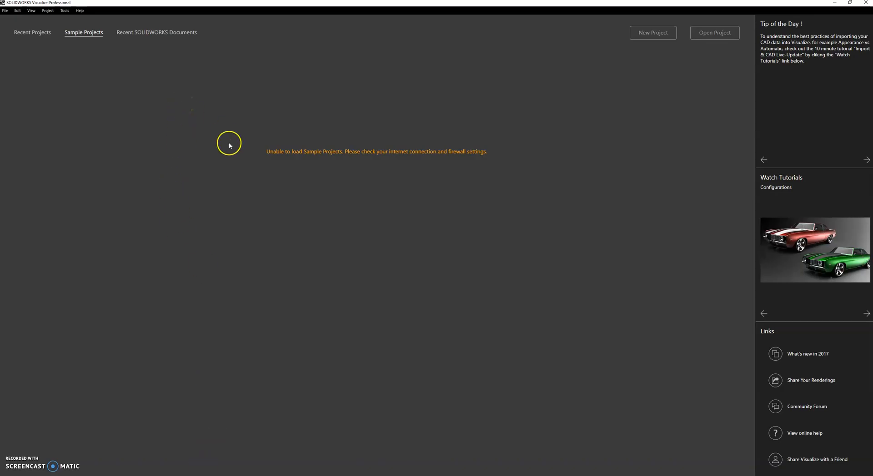
Step: In SOLIDWORKS Visualize, import the recent SOLIDWORKS document faceshild.SLDPRT with the default import settings
click(169, 34)
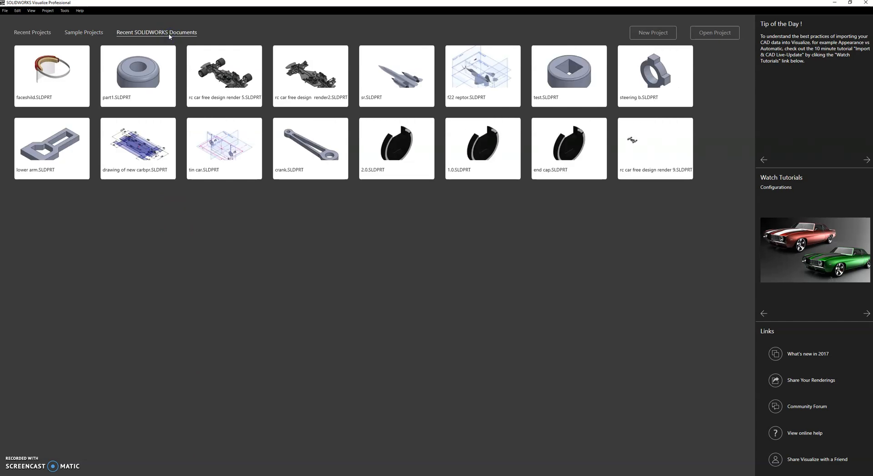
click(52, 72)
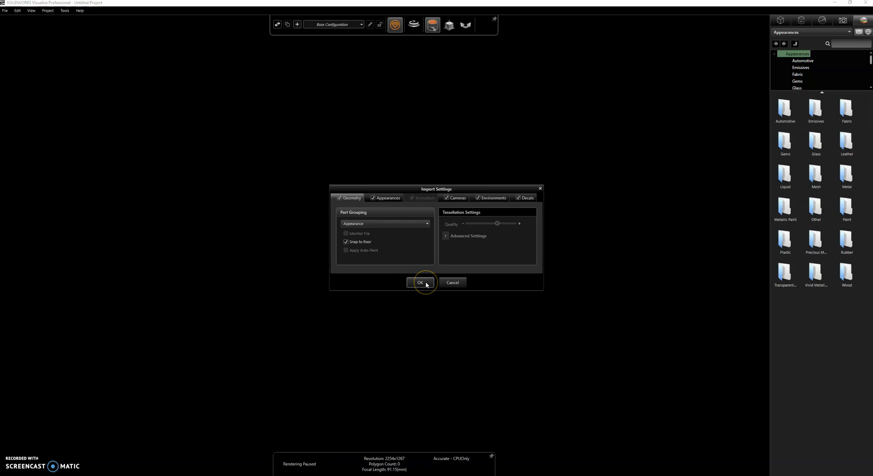
click(415, 312)
click(419, 284)
click(419, 284)
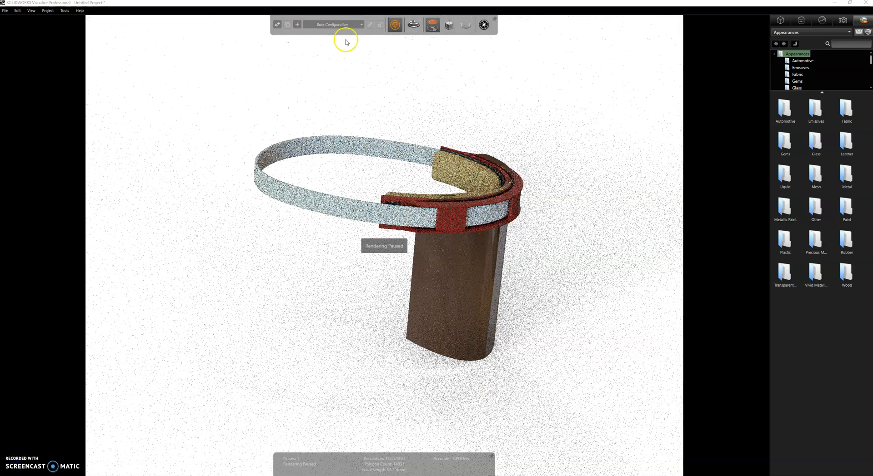
Step: Switch the render mode to Preview and orbit the face shield to a closer three-quarter view
mouse_move(395, 24)
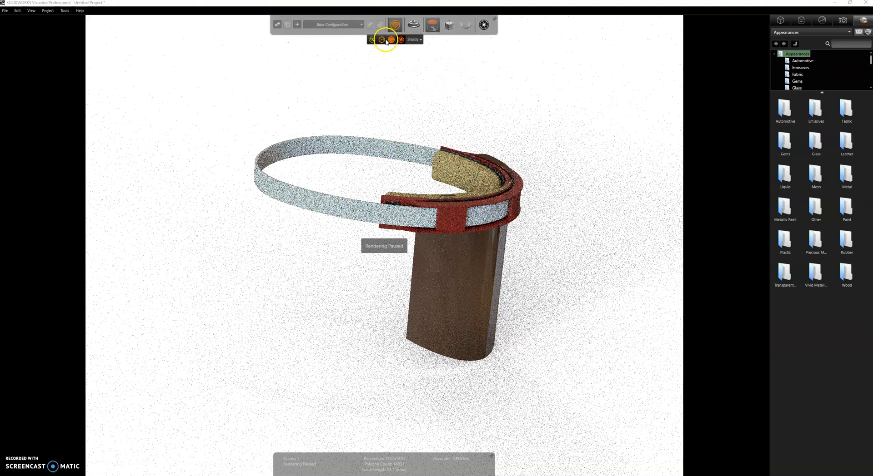
click(372, 40)
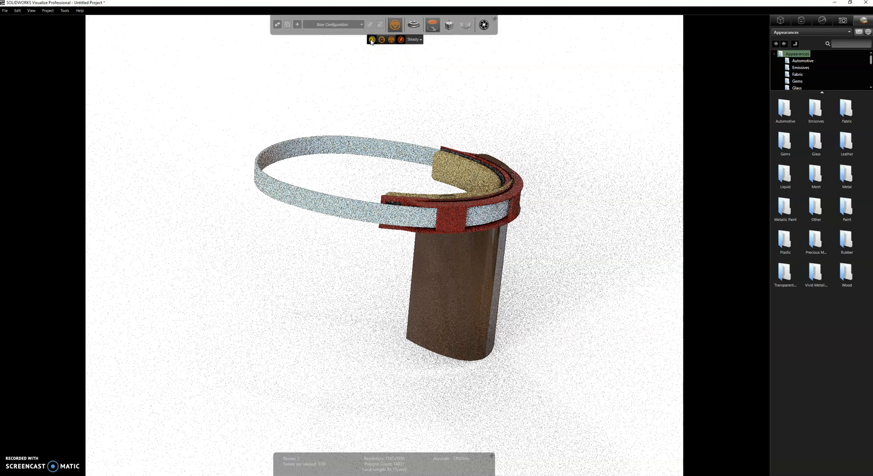
mouse_move(435, 130)
middle_down()
mouse_move(435, 139)
mouse_move(436, 130)
middle_up()
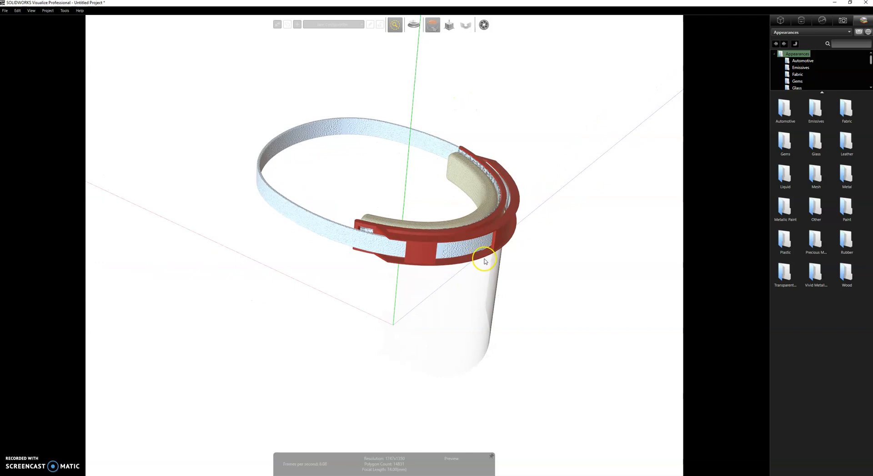
scroll(485, 261, up, 3)
scroll(409, 262, down, 2)
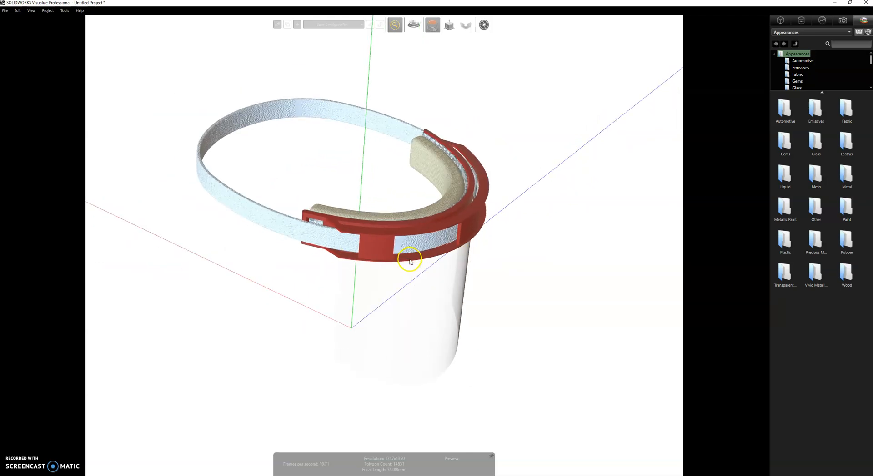
scroll(410, 262, up, 1)
middle_drag(412, 278, 416, 254)
Step: Apply the Red Acrylic plastic appearance from the library to the face shield's frame
drag(825, 93, 840, 197)
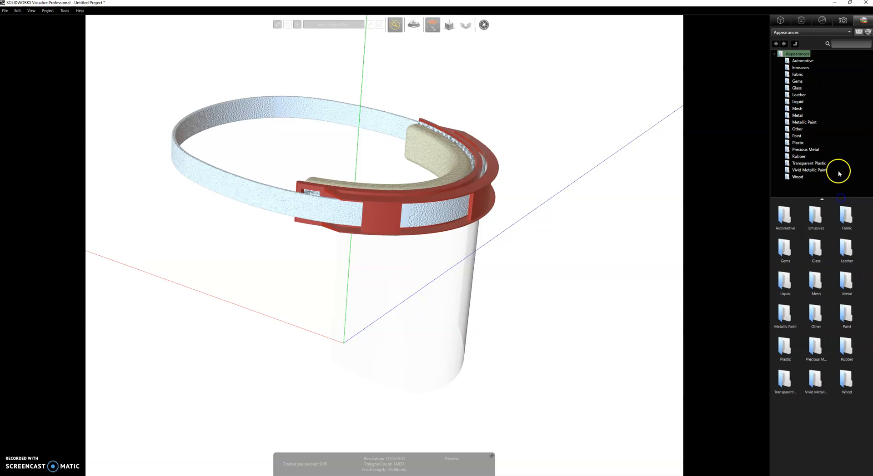
click(798, 143)
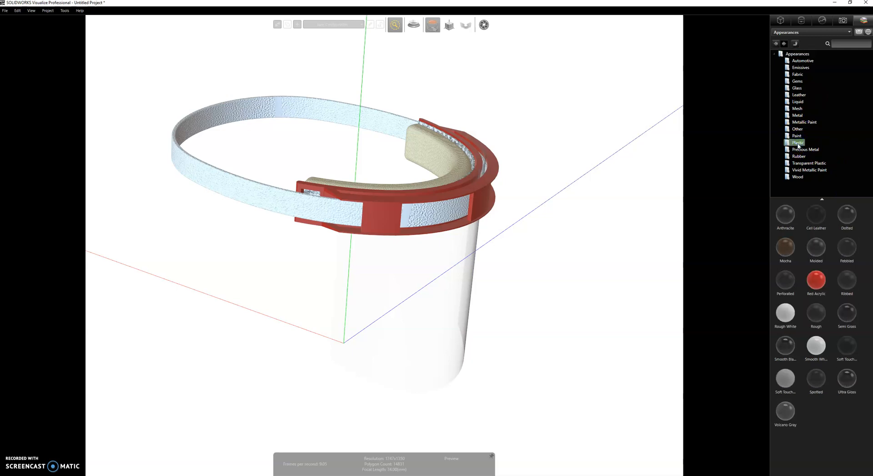
click(820, 281)
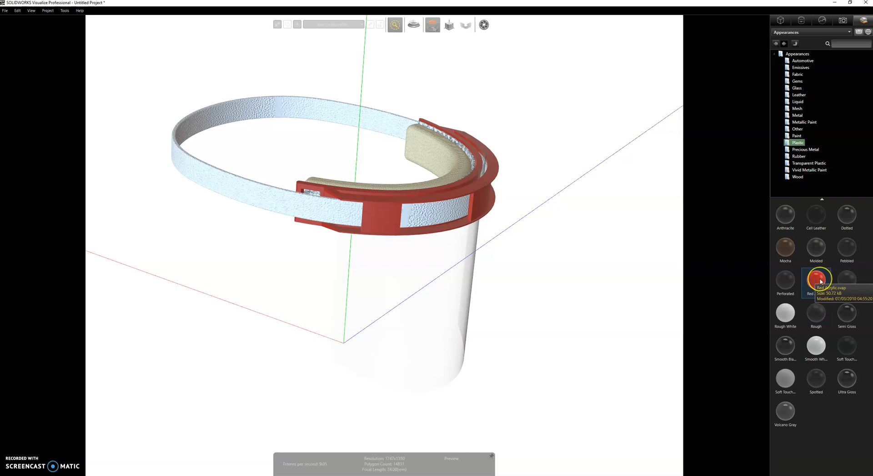
drag(820, 282, 483, 204)
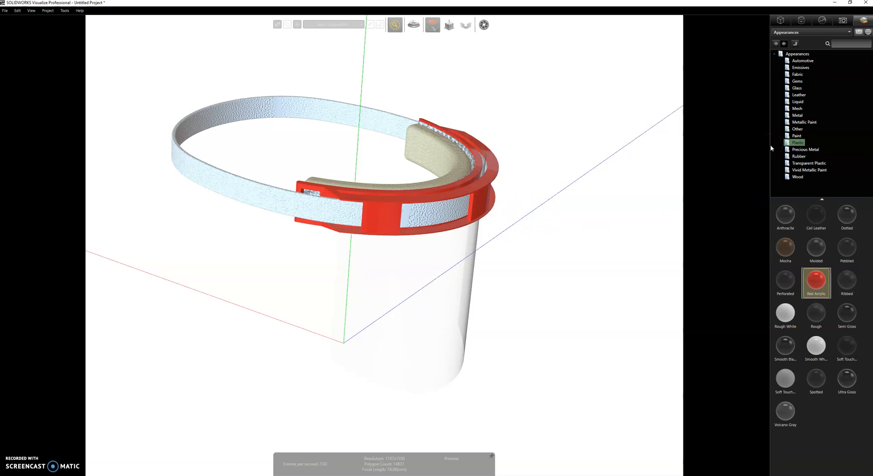
Step: Apply the transparent glass appearance to the visor and Soft Leather to the forehead pad
click(797, 88)
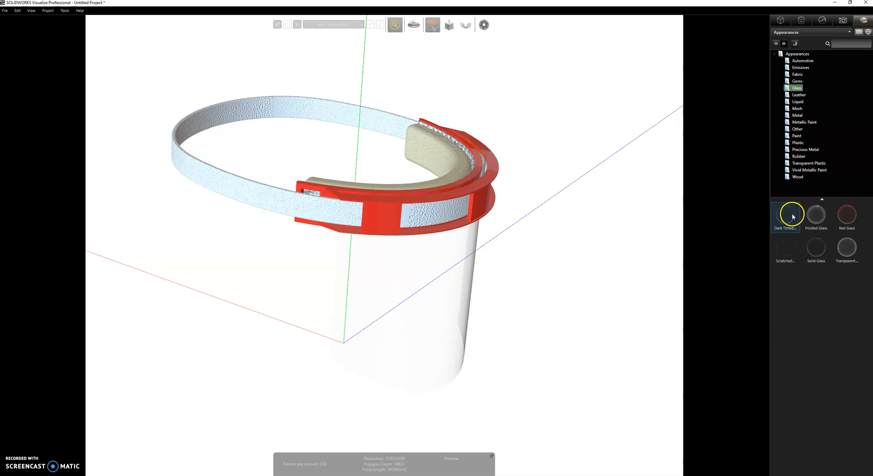
drag(846, 247, 440, 244)
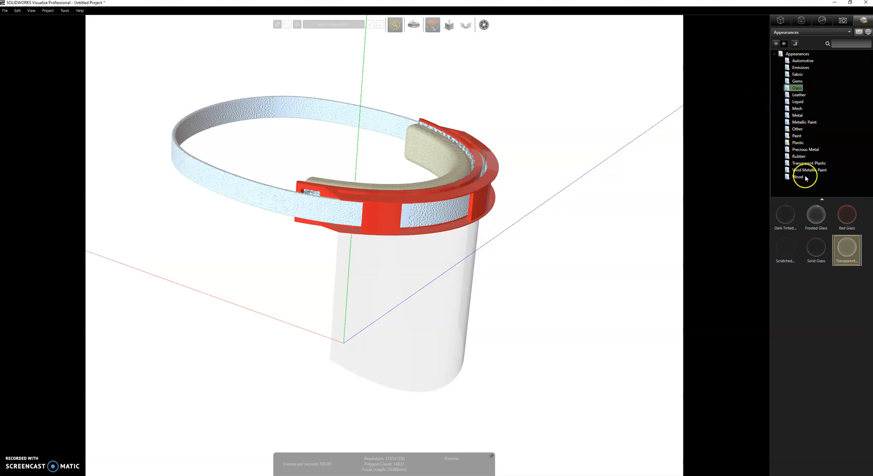
click(802, 95)
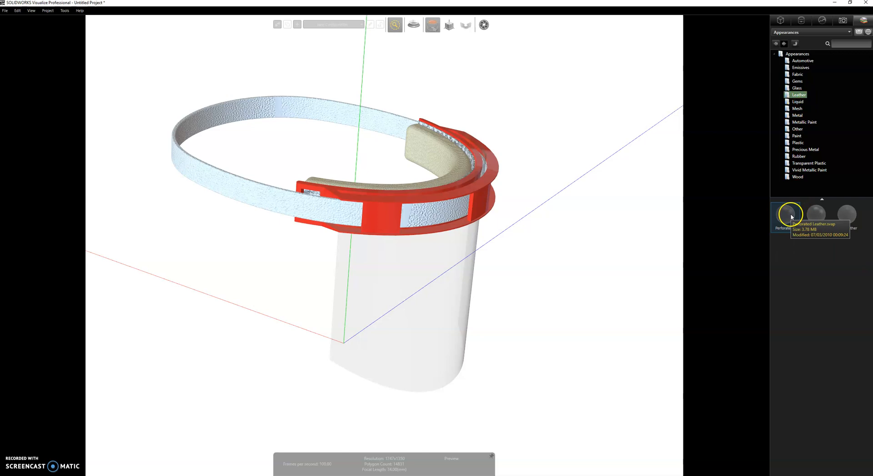
drag(845, 218, 429, 149)
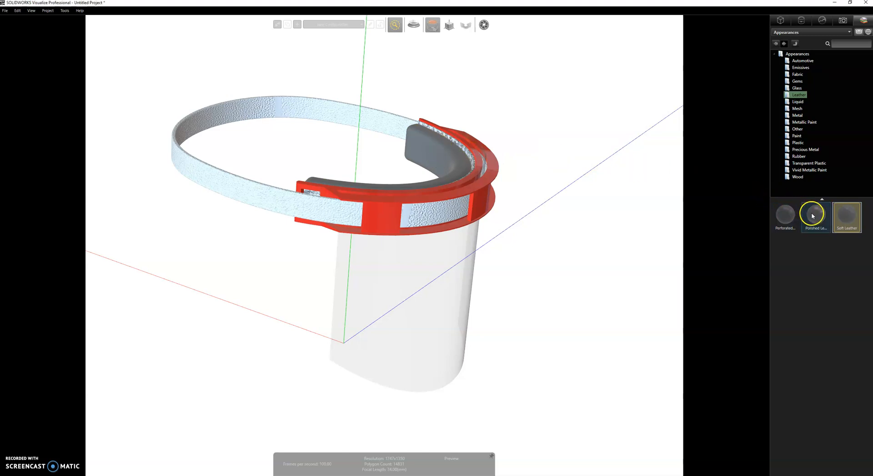
Step: Apply the Rubber appearance from the Rubber category to the head strap
click(799, 156)
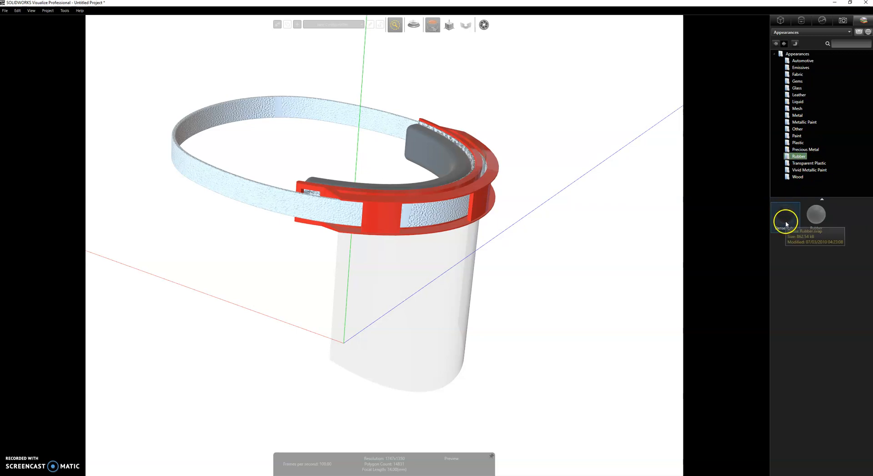
drag(817, 213, 368, 123)
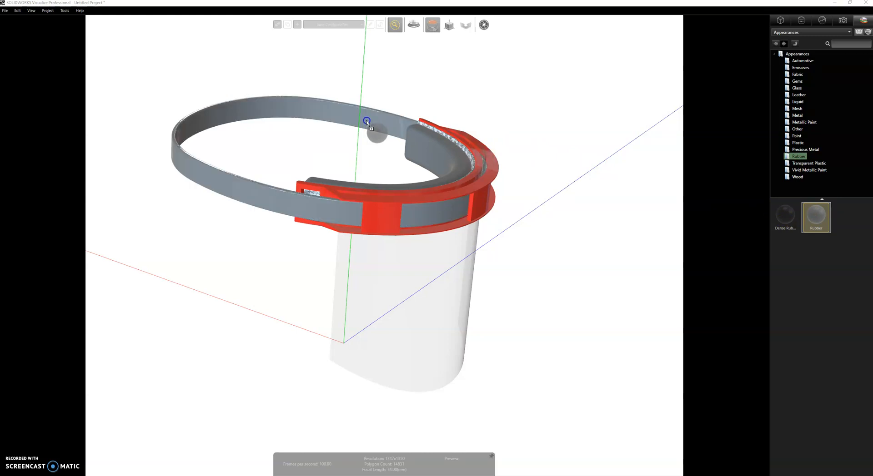
drag(367, 123, 367, 123)
mouse_move(781, 208)
mouse_down()
mouse_move(429, 164)
mouse_move(760, 184)
mouse_move(787, 212)
mouse_up()
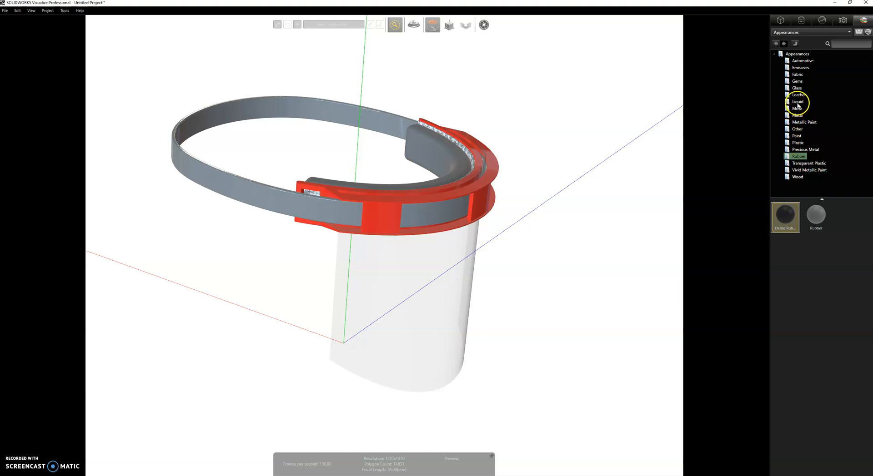
Step: Try the Cotton appearance, and apply Soft Fabric from the Fabric category to the head strap
click(797, 75)
drag(785, 213, 359, 123)
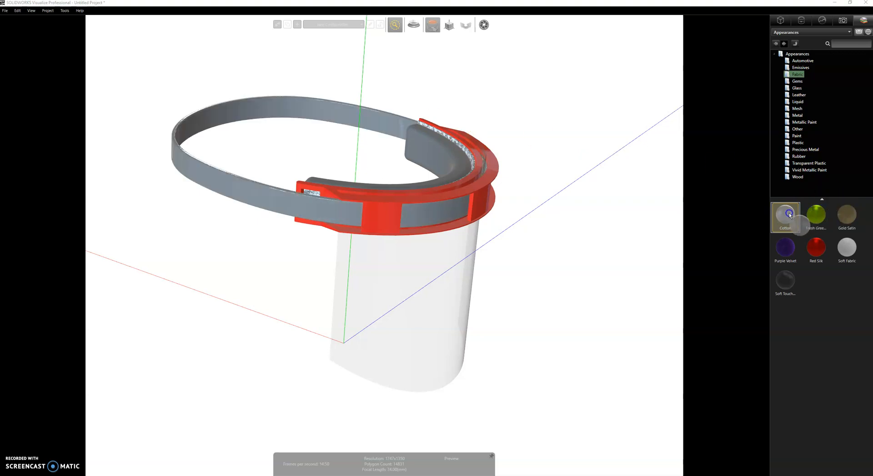
mouse_move(846, 248)
mouse_down()
mouse_move(473, 137)
mouse_move(367, 116)
mouse_move(847, 245)
mouse_up()
mouse_move(788, 218)
mouse_down()
mouse_move(361, 126)
mouse_move(868, 210)
mouse_move(775, 215)
mouse_up()
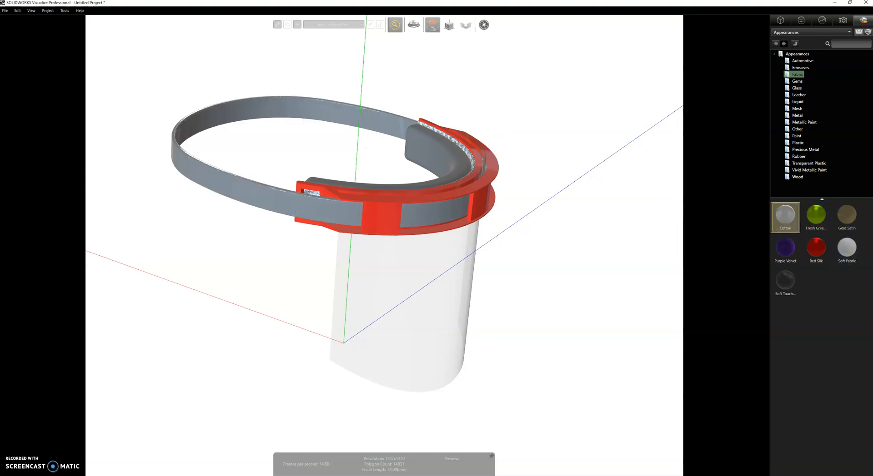
click(857, 253)
drag(857, 254, 371, 121)
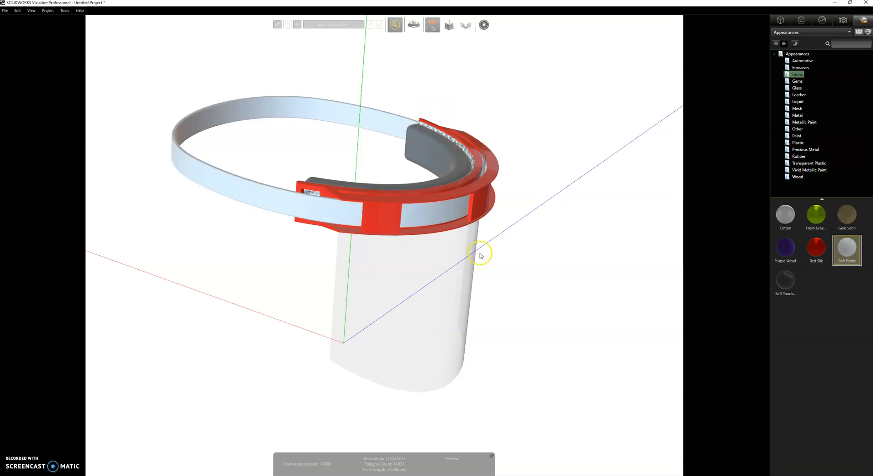
Step: Render the face shield in Accurate mode to review the applied appearances
middle_drag(465, 261, 463, 270)
mouse_move(405, 25)
click(392, 39)
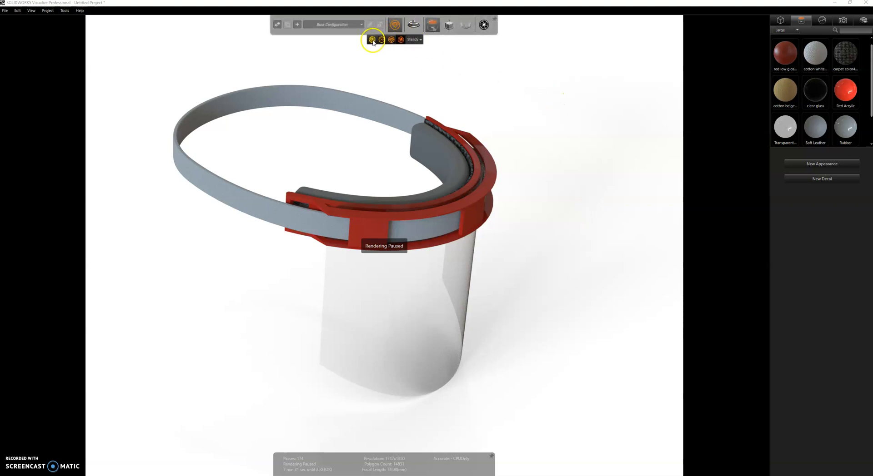
Step: Return to Preview render mode and apply the Blue Paint appearance to the face shield's frame
click(372, 39)
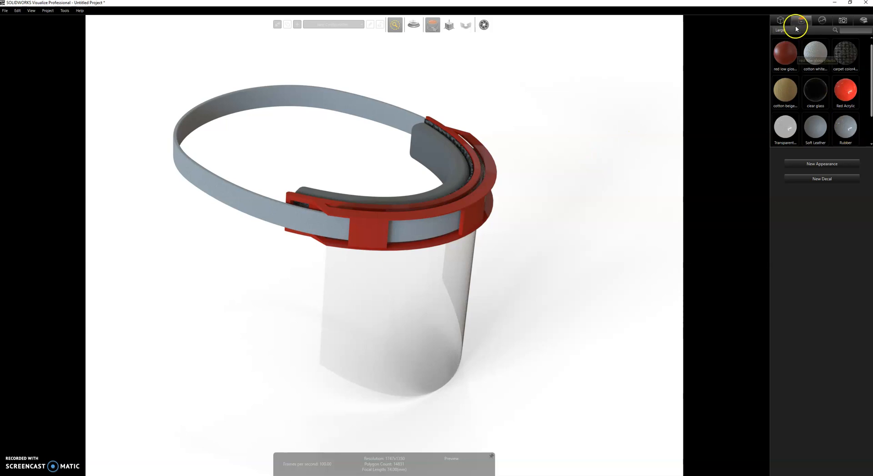
click(862, 21)
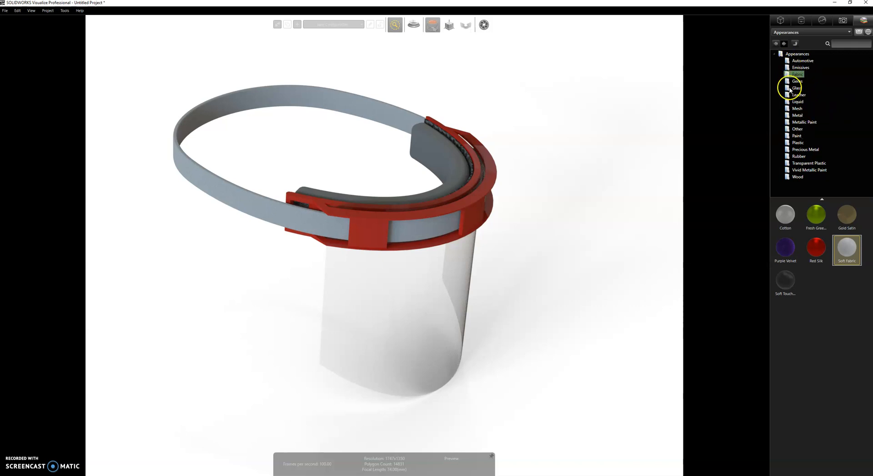
click(797, 143)
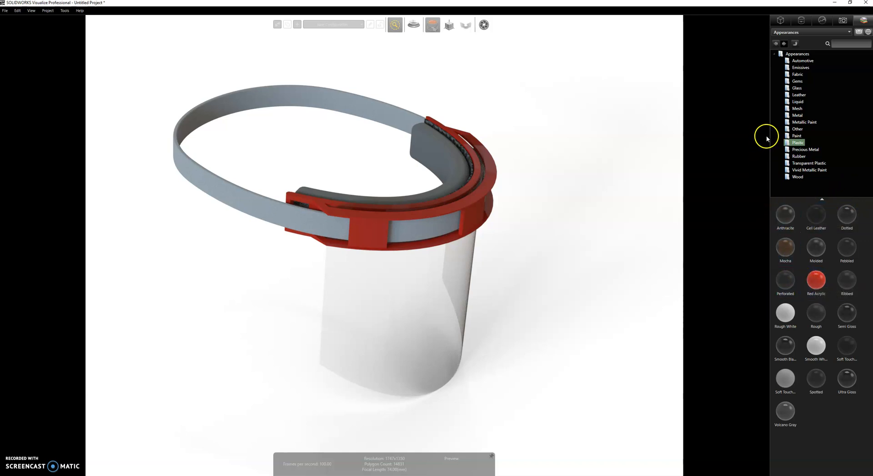
click(796, 135)
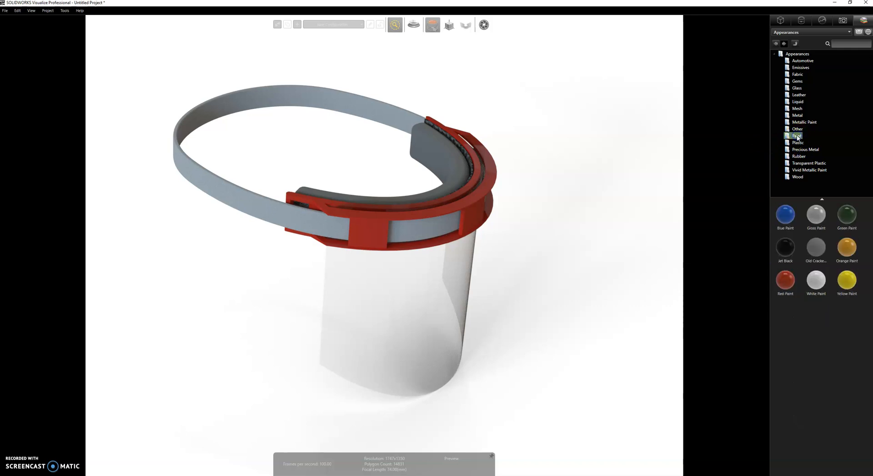
drag(785, 214, 473, 200)
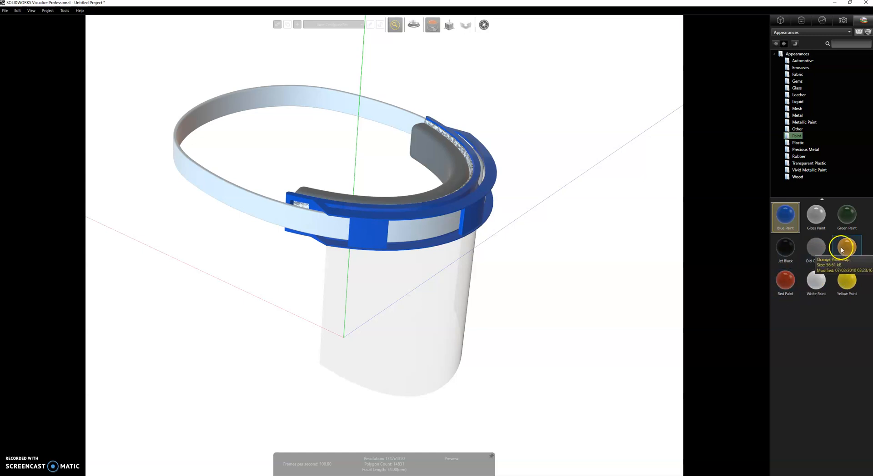
mouse_move(846, 249)
mouse_down()
mouse_move(577, 197)
mouse_move(443, 156)
mouse_move(794, 224)
mouse_move(846, 250)
mouse_up()
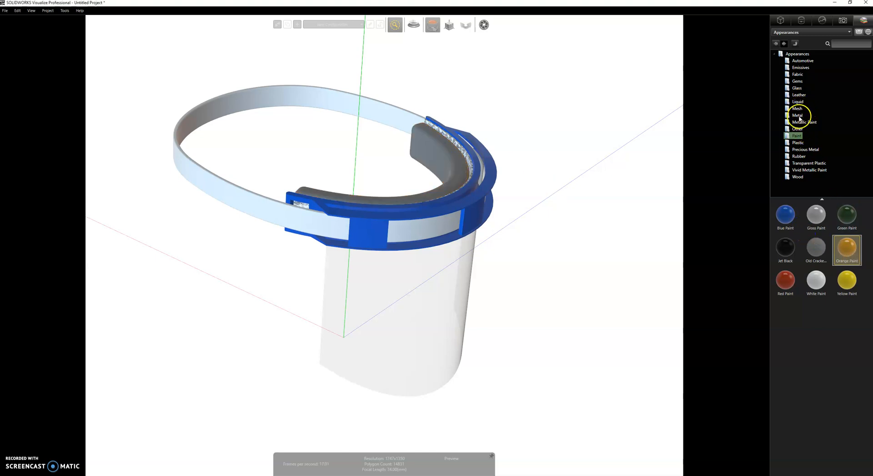
Step: Apply the Cell Leather plastic appearance to the head strap and Frosted Glass to the visor
click(790, 143)
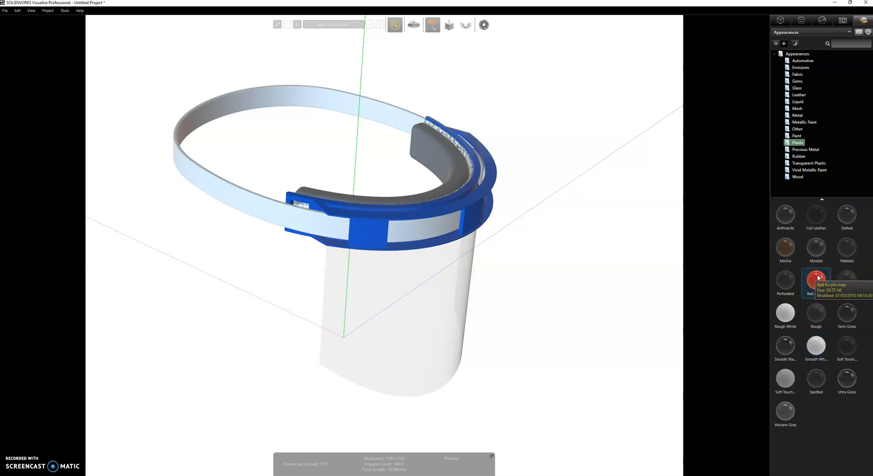
drag(816, 214, 343, 100)
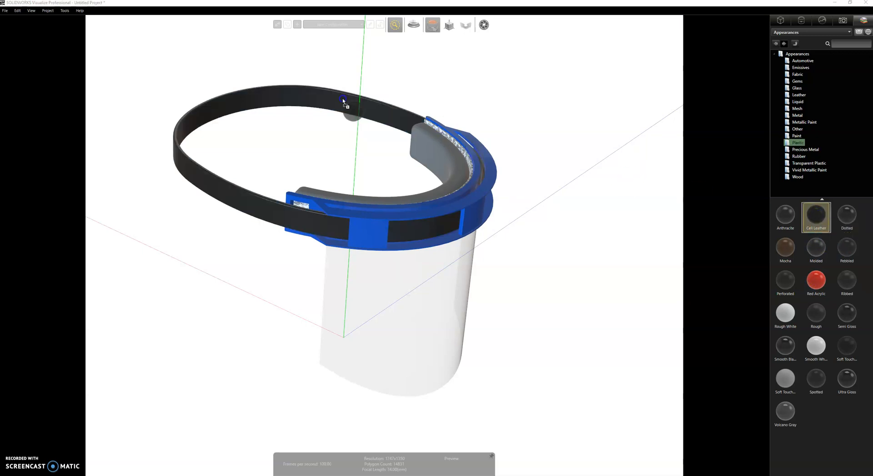
click(796, 89)
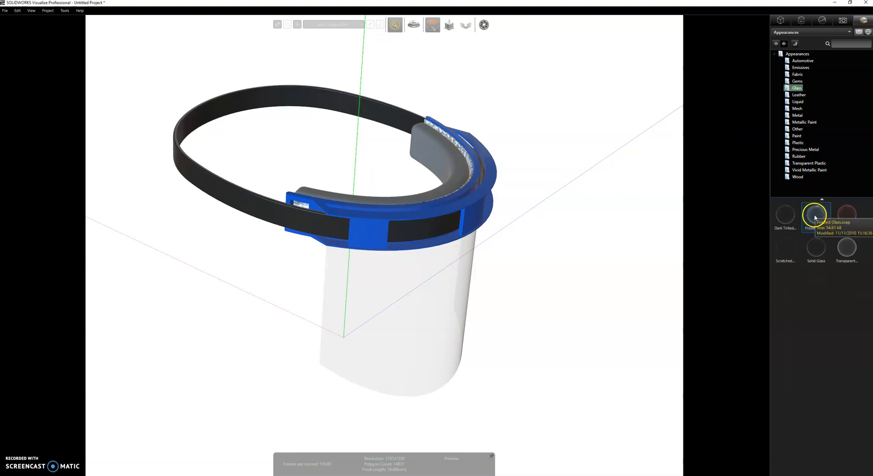
drag(785, 216, 452, 284)
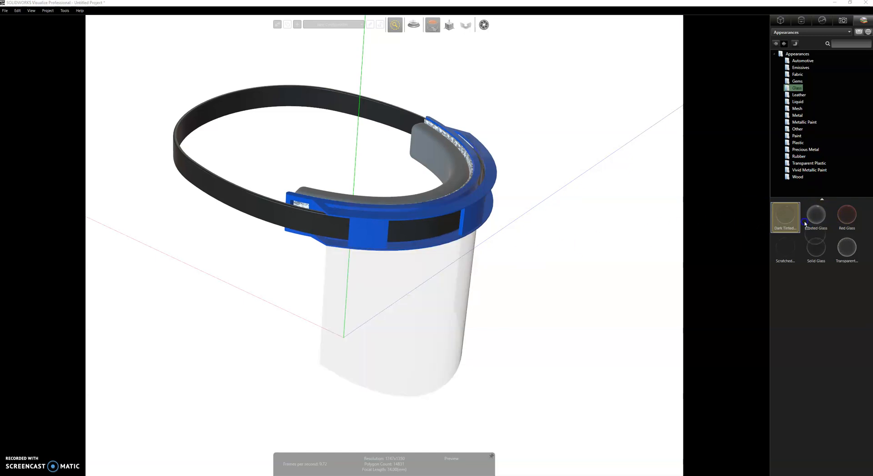
drag(792, 219, 392, 263)
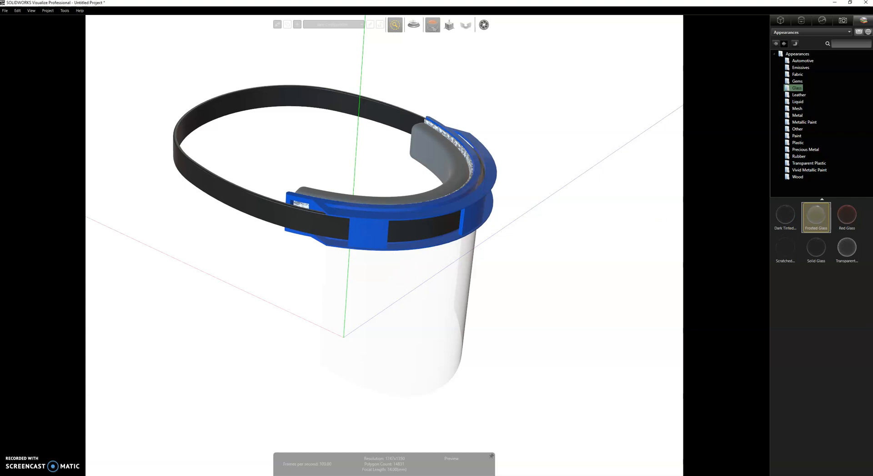
Step: Switch the render mode to Fast to render the recoloured face shield
mouse_move(395, 27)
click(384, 42)
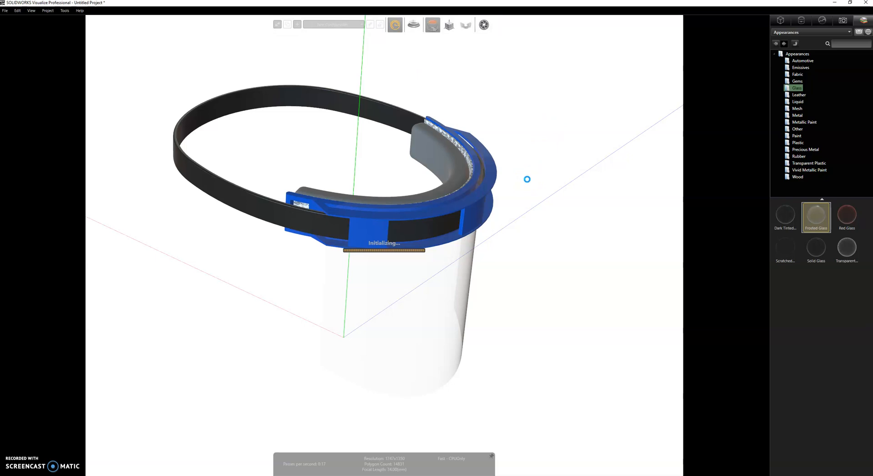
click(519, 194)
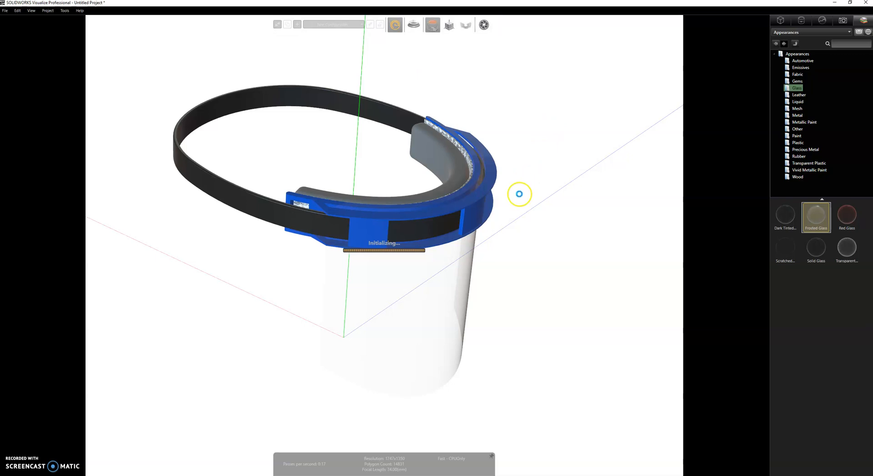